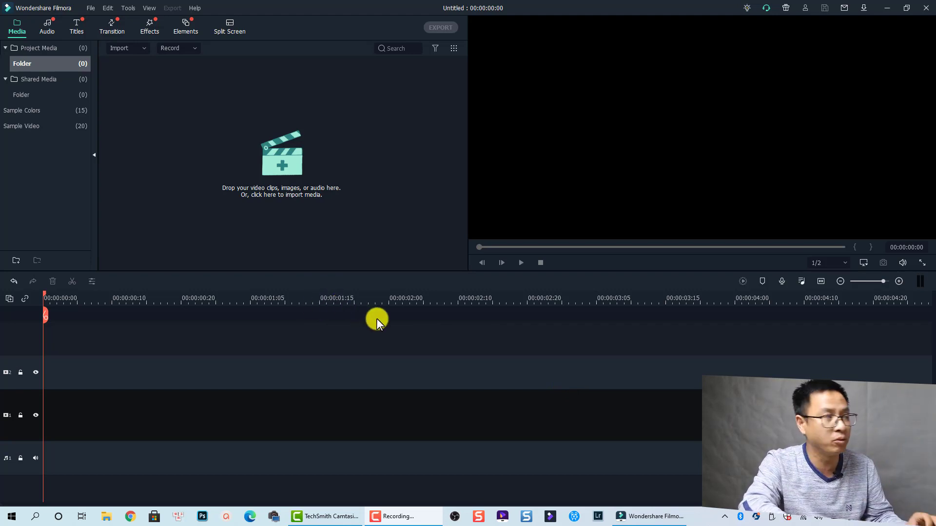
# - Add a 5-second Default Title clip reading 'YOUR TITLE HERE' to video track 2
pyautogui.click(76, 28)
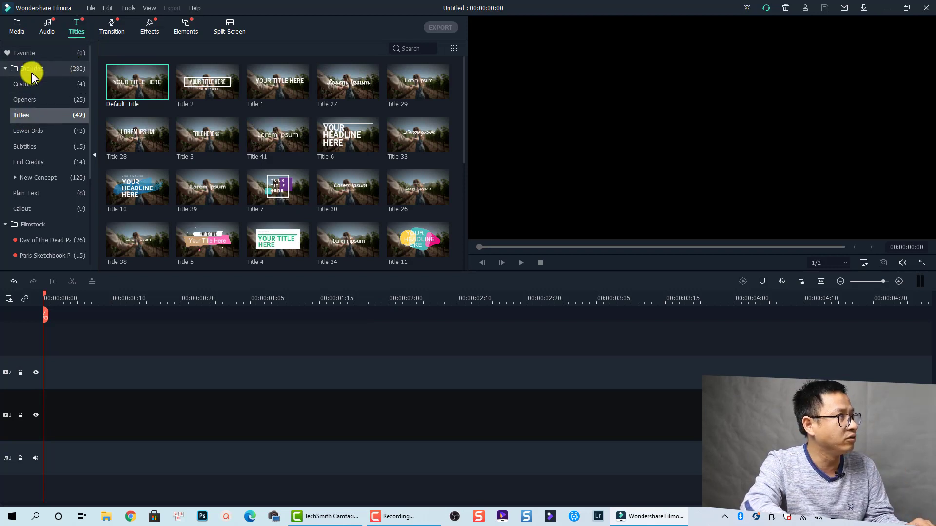
pyautogui.moveTo(139, 91)
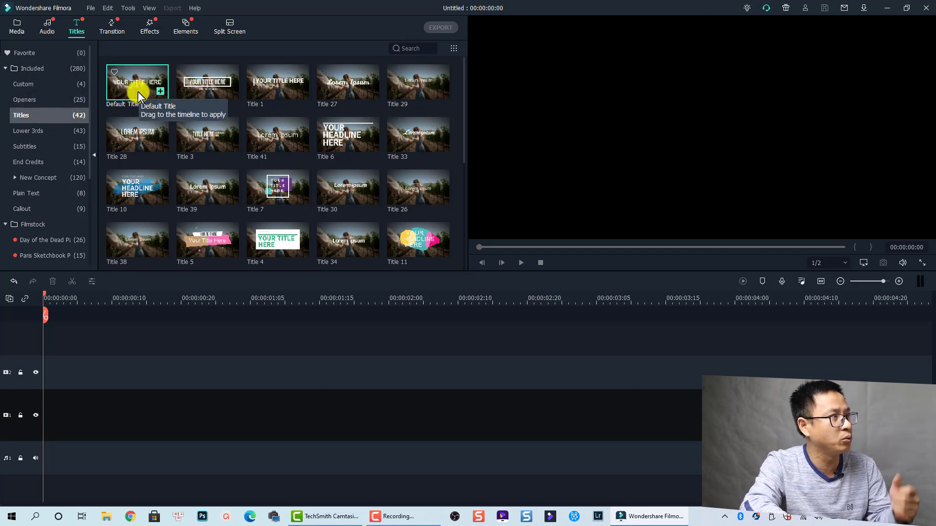
pyautogui.moveTo(136, 95); pyautogui.dragTo(44, 376)
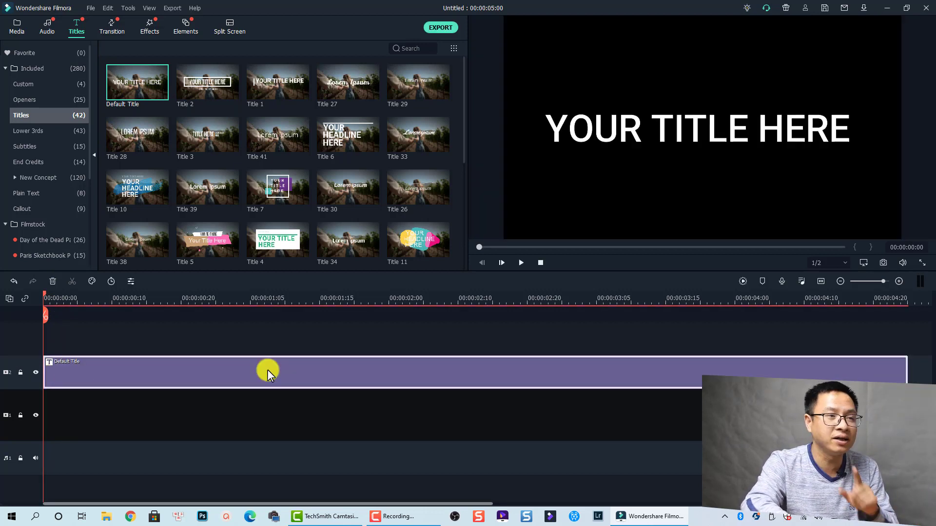
# - Replace the title's 'YOUR TITLE HERE' text with the person's name
pyautogui.doubleClick(209, 376)
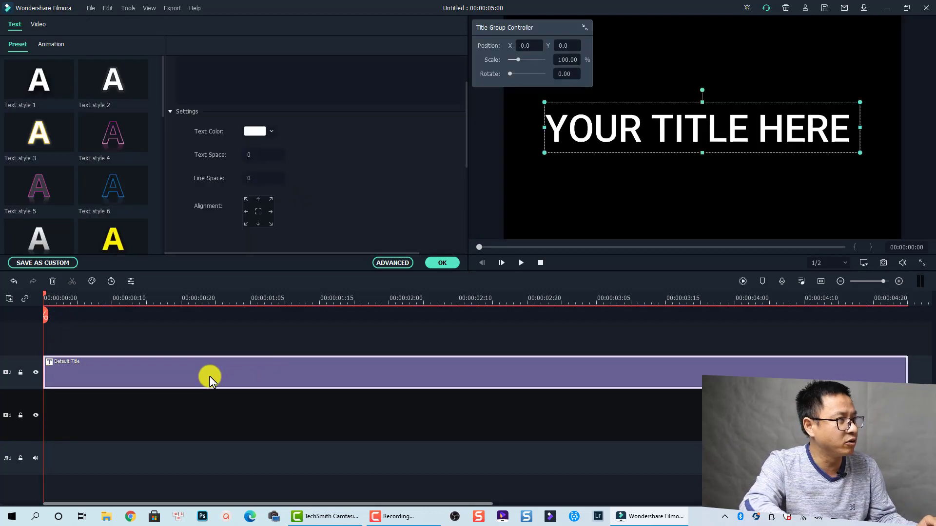
pyautogui.scroll(2, 267, 214)
pyautogui.click(263, 111)
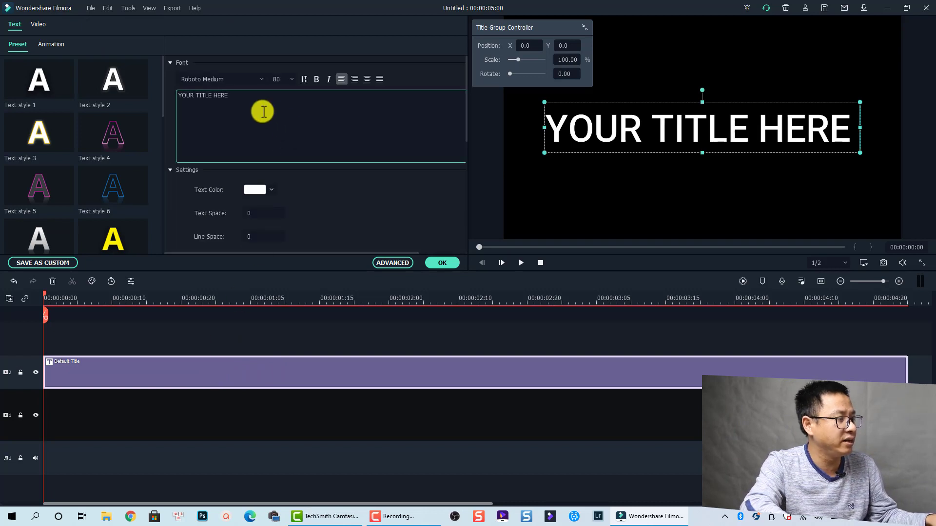
pyautogui.hotkey('ctrl', 'a')
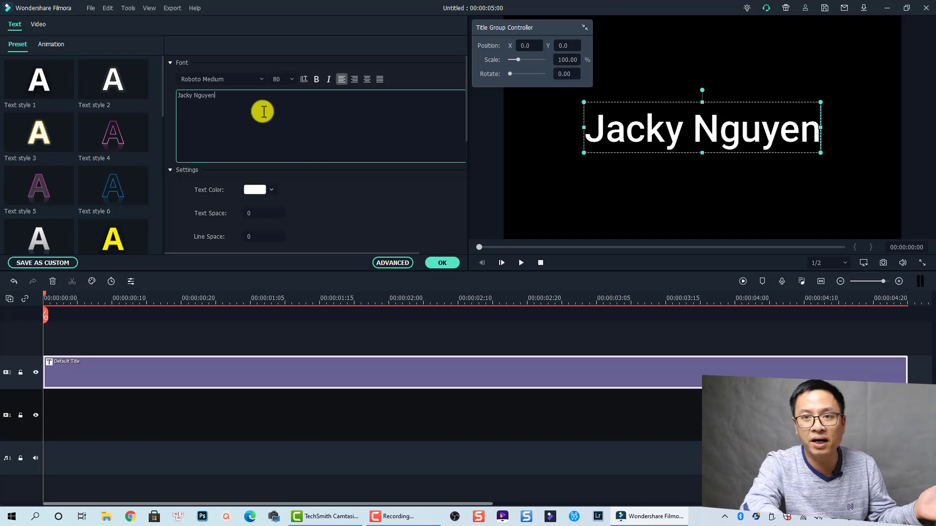
# - Set the title font to Bebas Neue and apply the edits
pyautogui.click(221, 80)
pyautogui.write('bebas Neue')
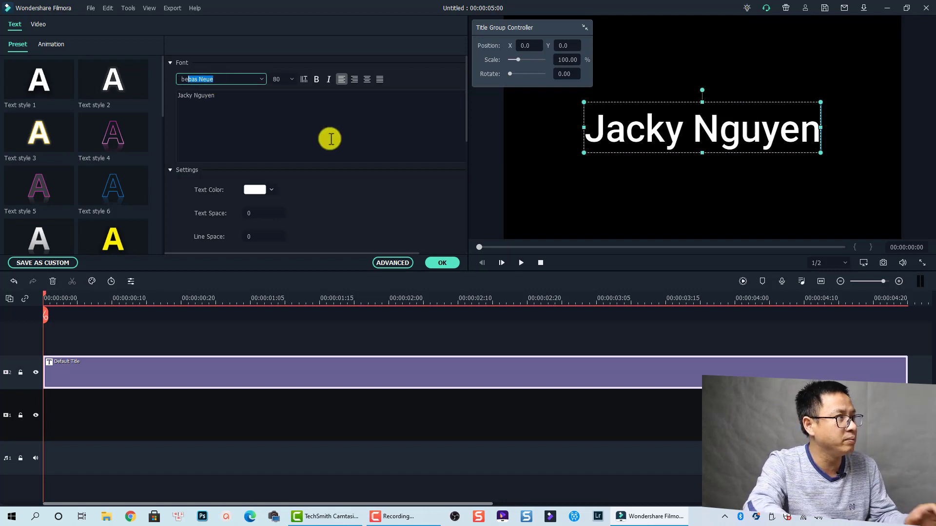
pyautogui.press('Return')
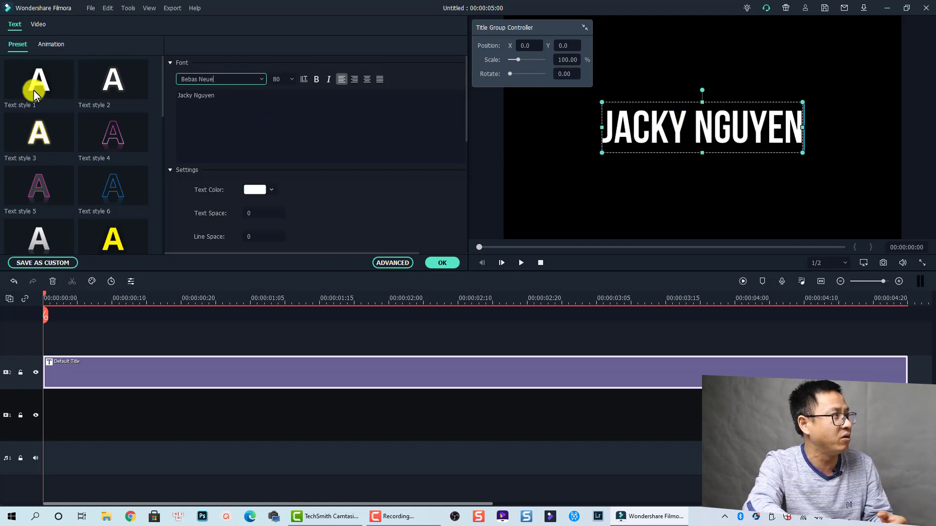
pyautogui.scroll(-3, 59, 139)
pyautogui.scroll(3, 57, 97)
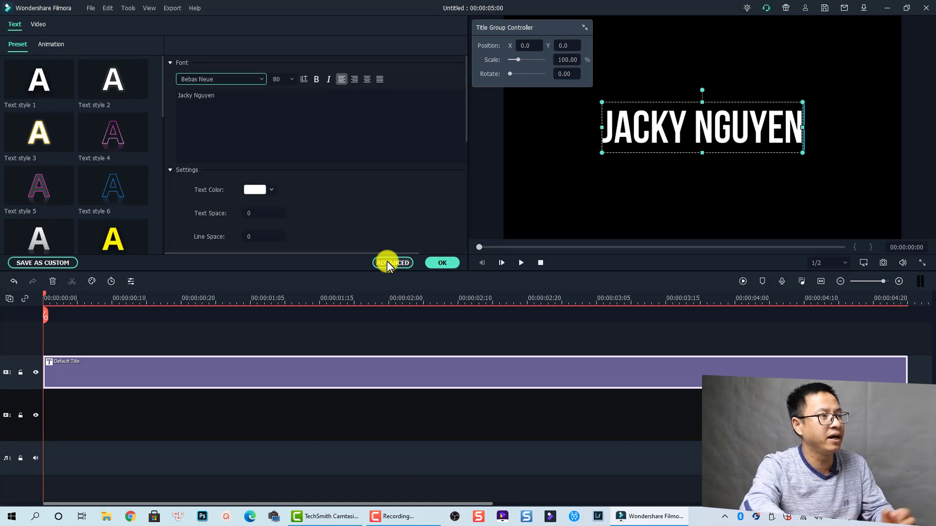
pyautogui.click(438, 264)
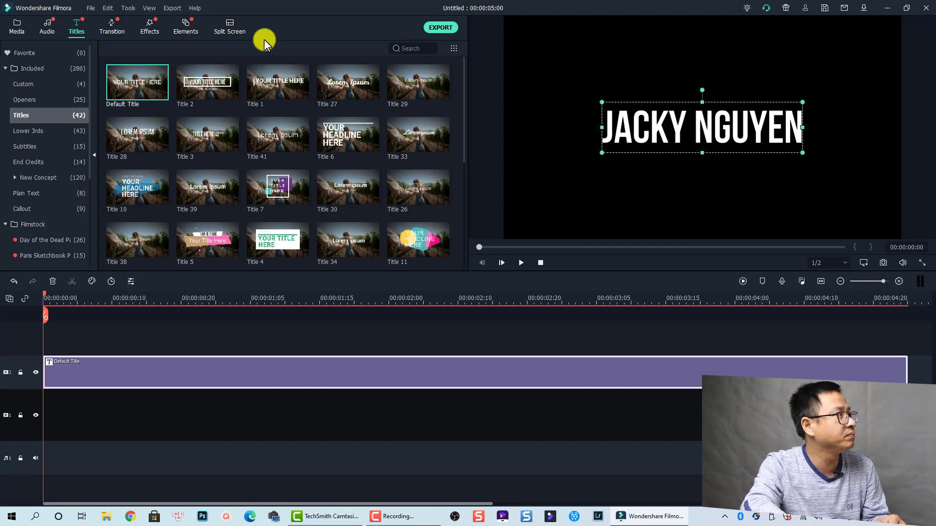
# - Save a Snapshot_1 still of the title frame and select the title clip
pyautogui.click(883, 264)
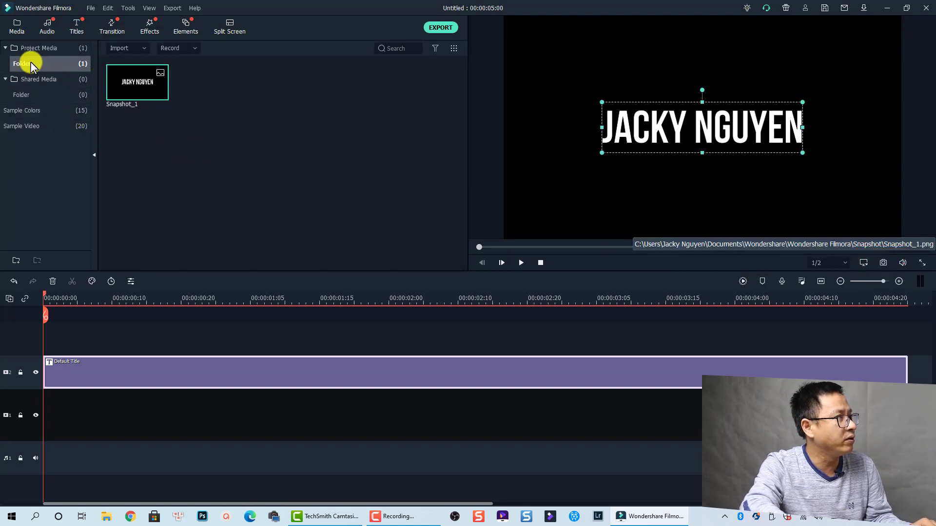
pyautogui.moveTo(131, 93)
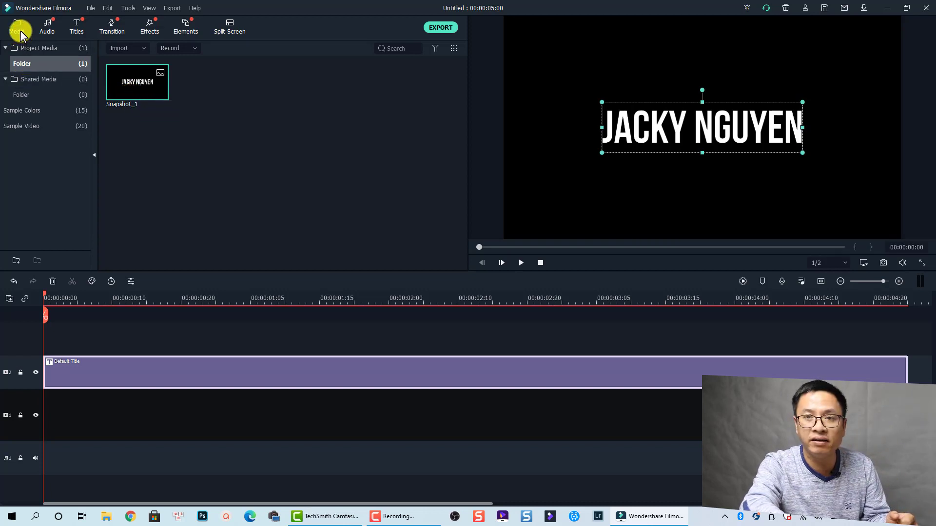
pyautogui.moveTo(293, 410); pyautogui.dragTo(220, 338)
# - Delete the title clip, place the Beach sample video on track 1, and play it
pyautogui.press('Delete')
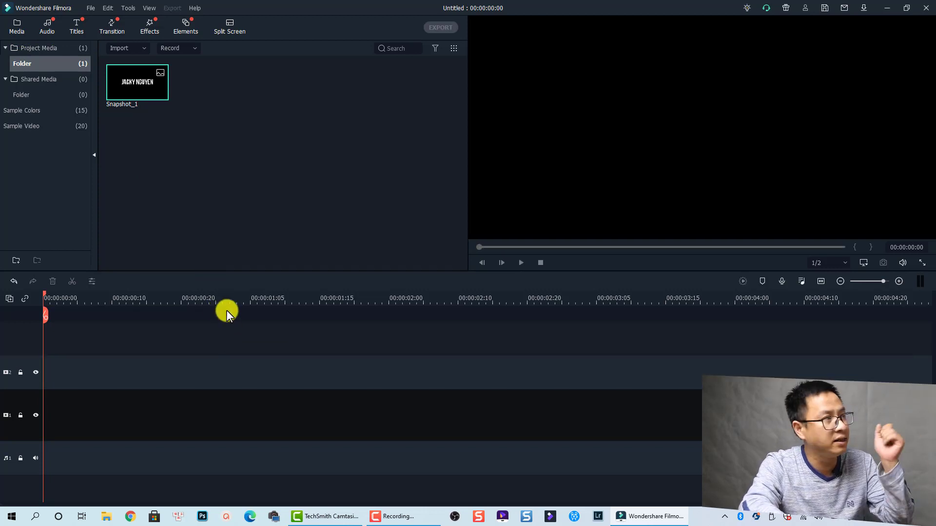
pyautogui.click(10, 128)
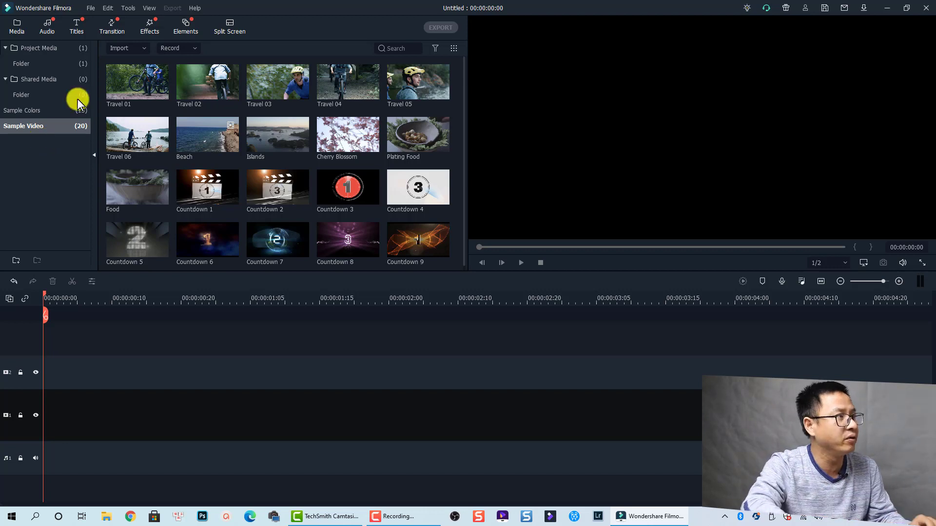
pyautogui.moveTo(196, 150); pyautogui.dragTo(36, 422)
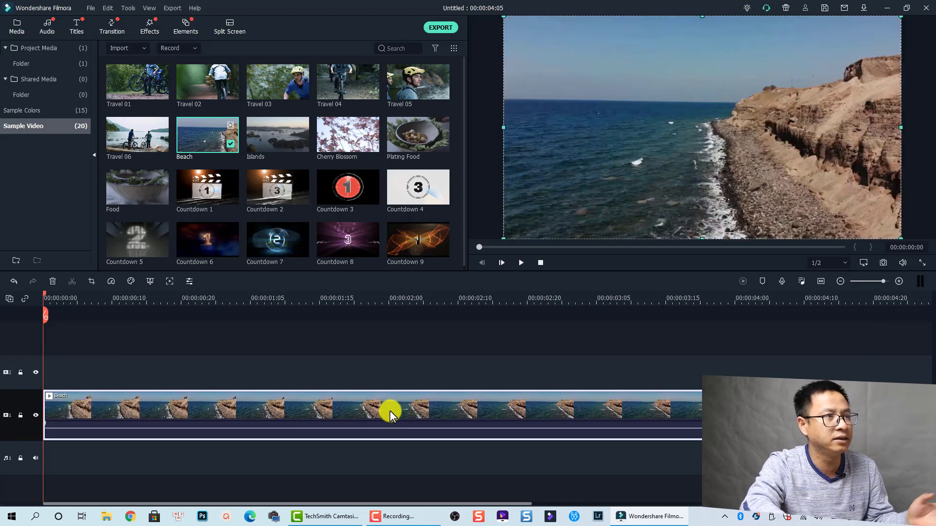
pyautogui.press('space')
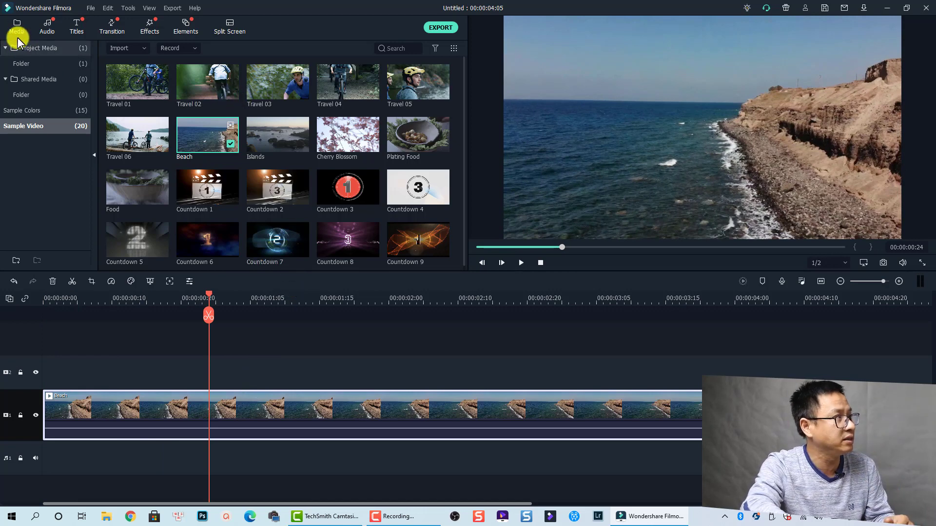
# - Place Snapshot_1 on video track 2 above the Beach clip and trim its end shorter
pyautogui.click(21, 64)
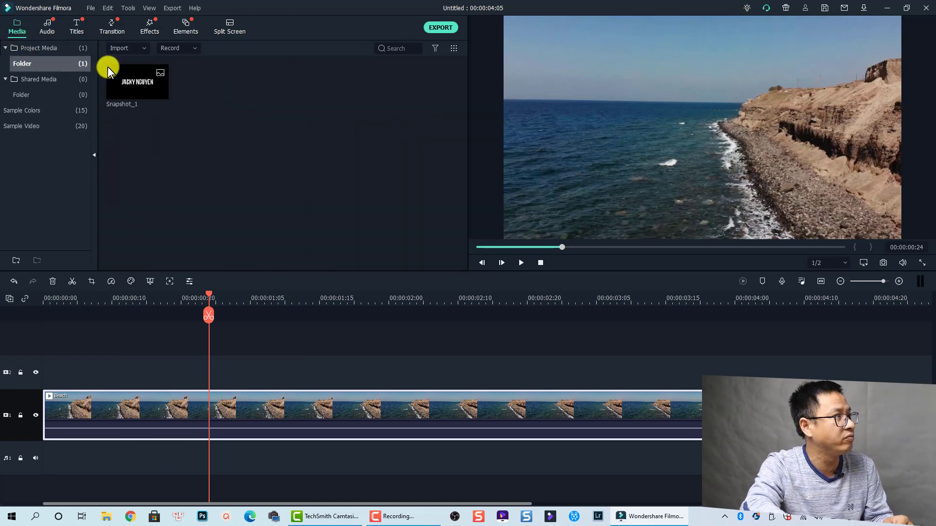
pyautogui.click(139, 94)
pyautogui.moveTo(139, 88); pyautogui.dragTo(43, 376)
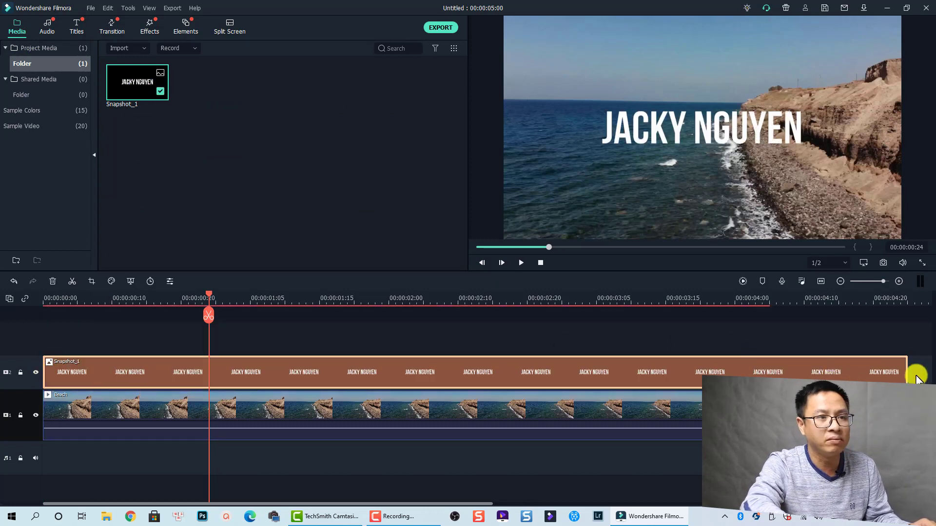
pyautogui.moveTo(906, 372); pyautogui.dragTo(771, 377)
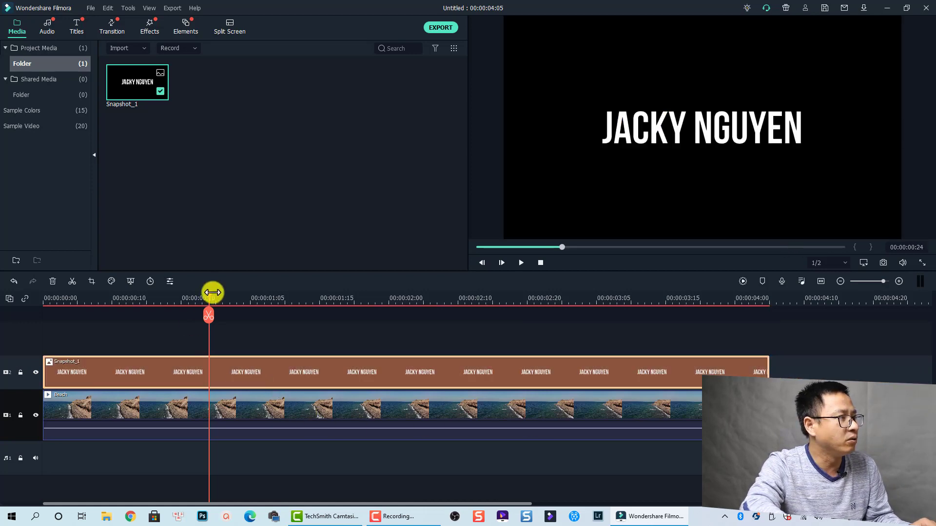
# - Preview the title over the beach footage, then return to the first frame
pyautogui.moveTo(209, 296); pyautogui.dragTo(26, 305)
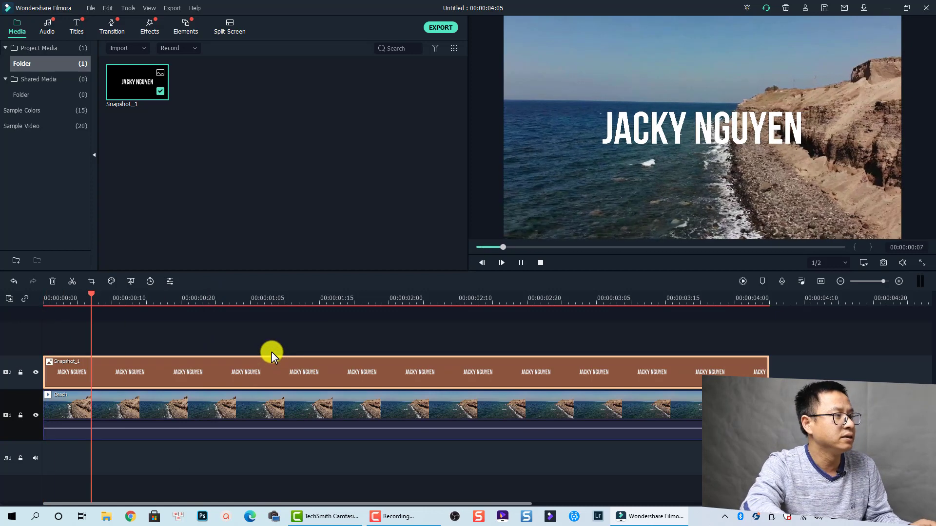
pyautogui.press('space')
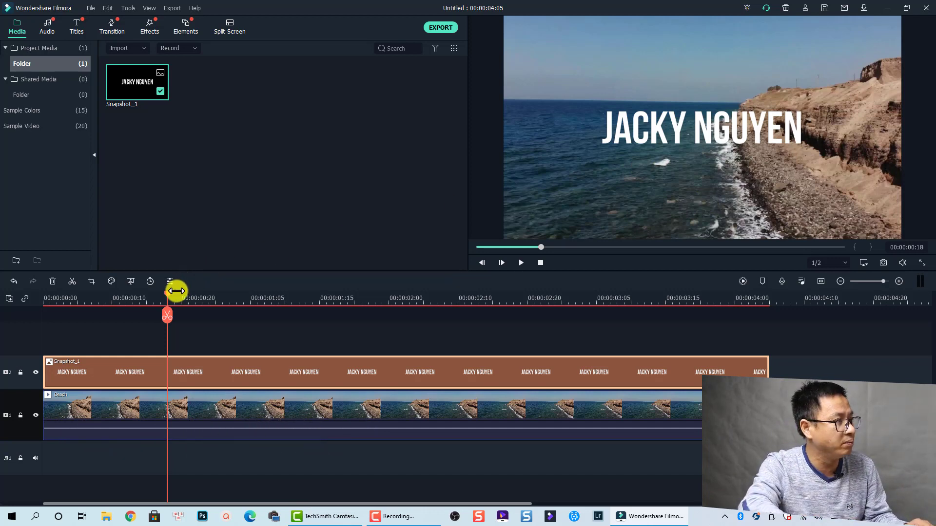
pyautogui.moveTo(168, 293); pyautogui.dragTo(154, 294)
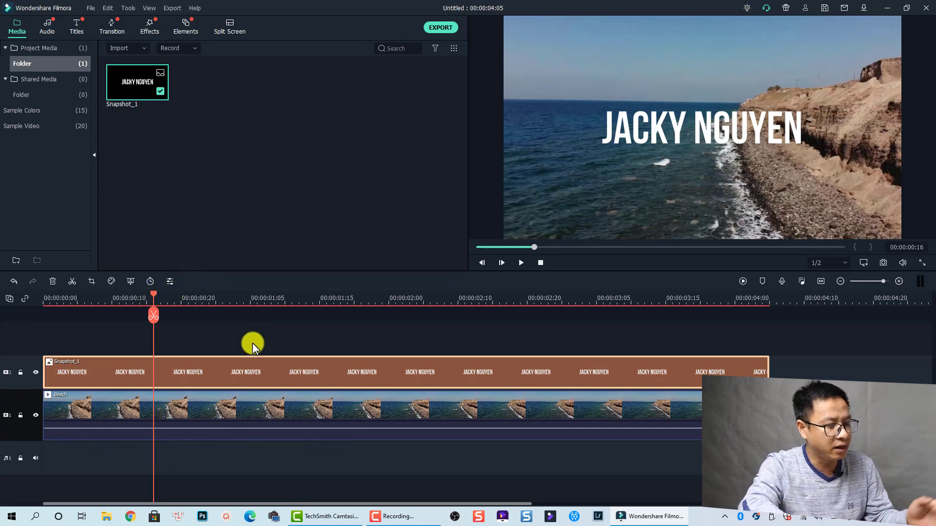
pyautogui.press('Home')
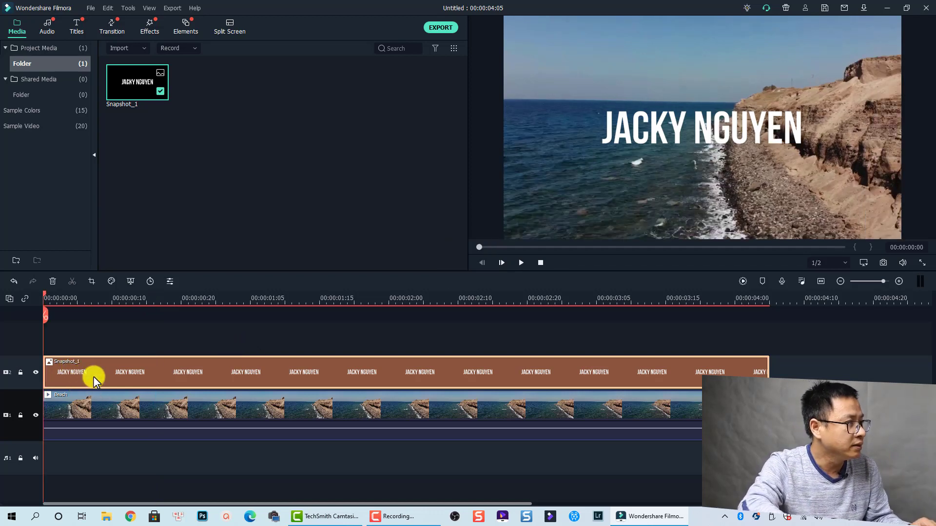
# - Give Snapshot_1 an opening custom animation keyframe at 0% opacity
pyautogui.rightClick(93, 376)
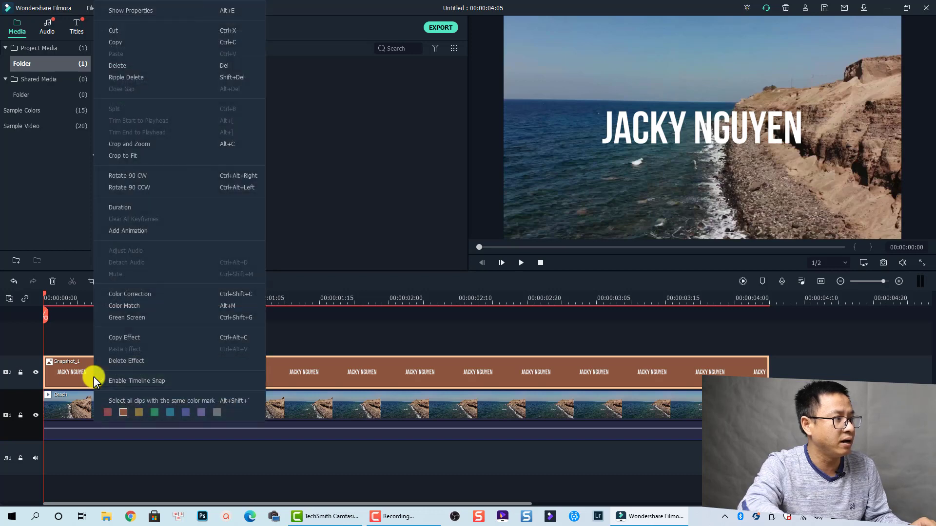
pyautogui.click(125, 232)
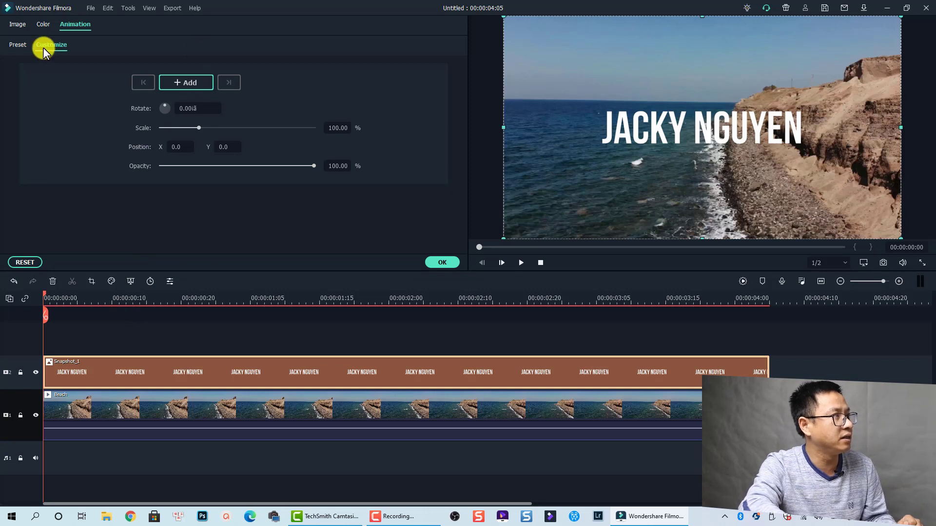
pyautogui.click(178, 83)
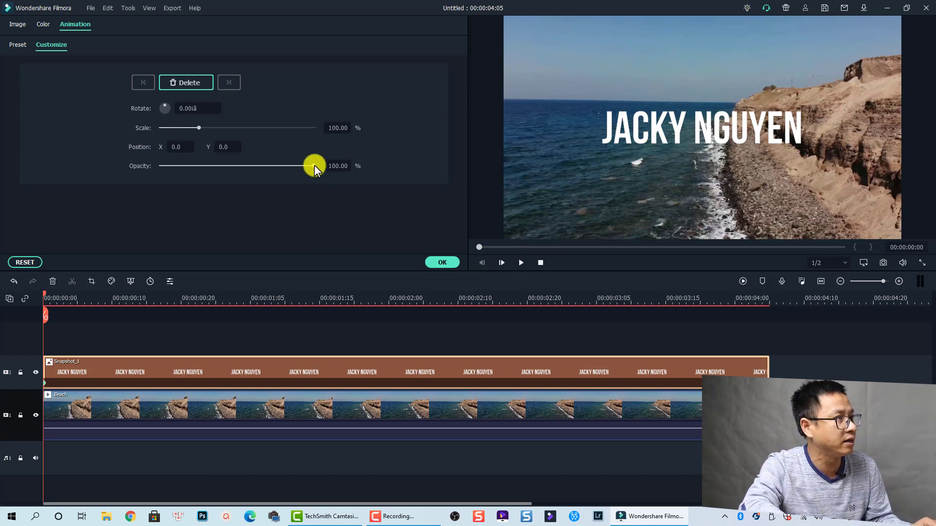
pyautogui.moveTo(314, 166); pyautogui.dragTo(158, 172)
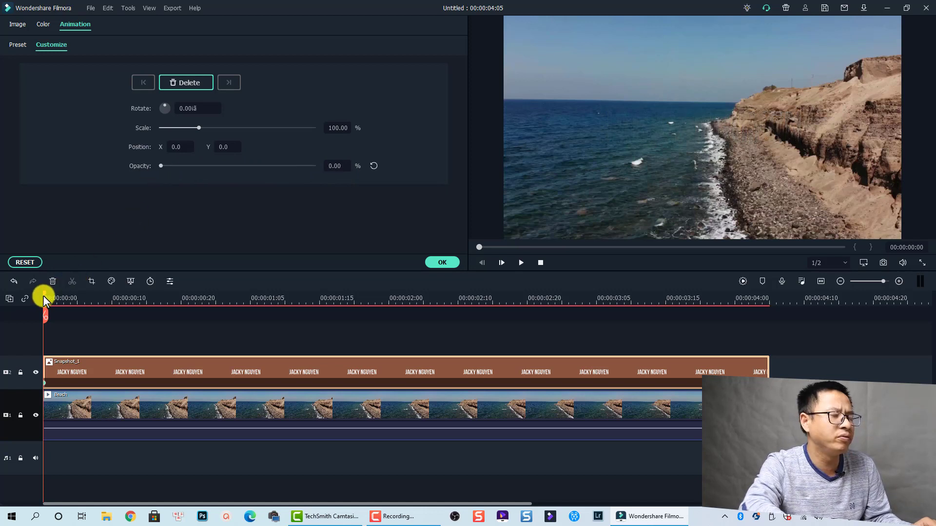
pyautogui.moveTo(43, 295); pyautogui.dragTo(130, 307)
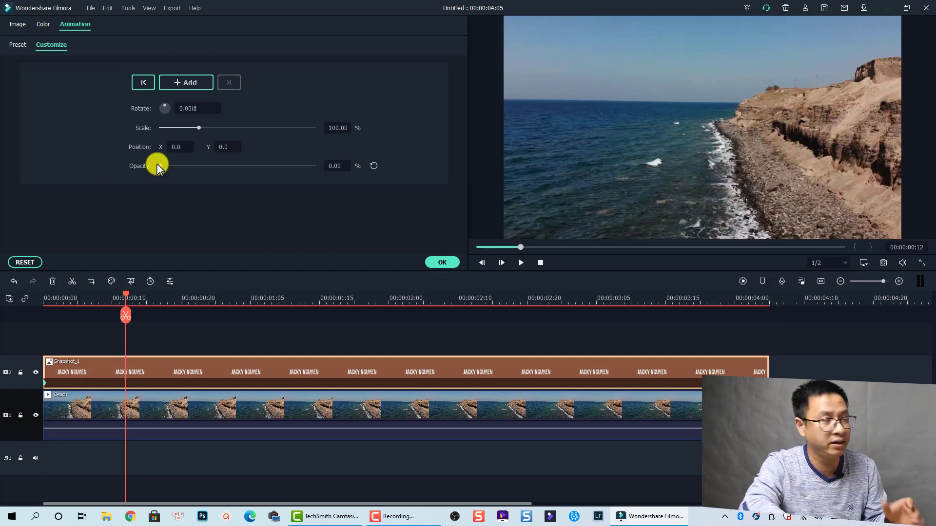
# - Add a 100% opacity keyframe, shift it about twenty frames in, and preview the fade-in
pyautogui.moveTo(159, 165); pyautogui.dragTo(320, 164)
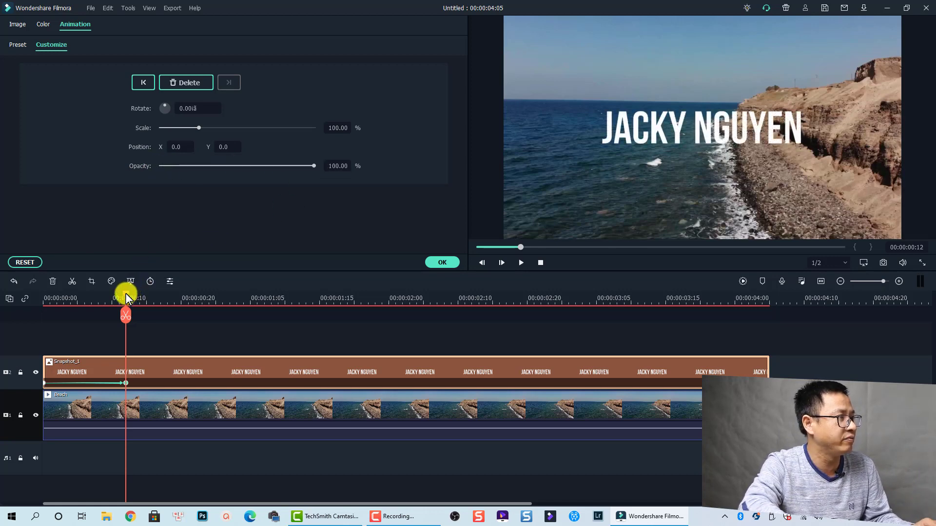
pyautogui.moveTo(126, 298); pyautogui.dragTo(28, 312)
pyautogui.press('space')
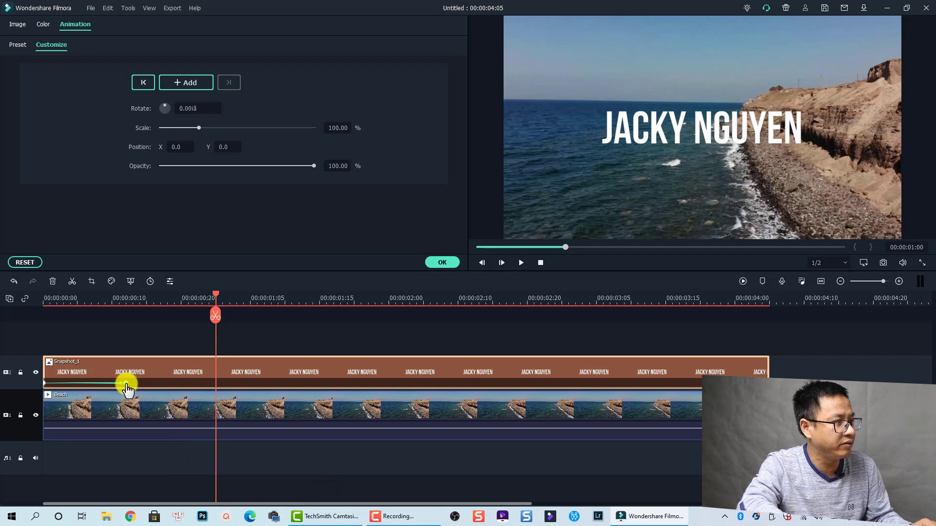
pyautogui.moveTo(126, 383); pyautogui.dragTo(188, 383)
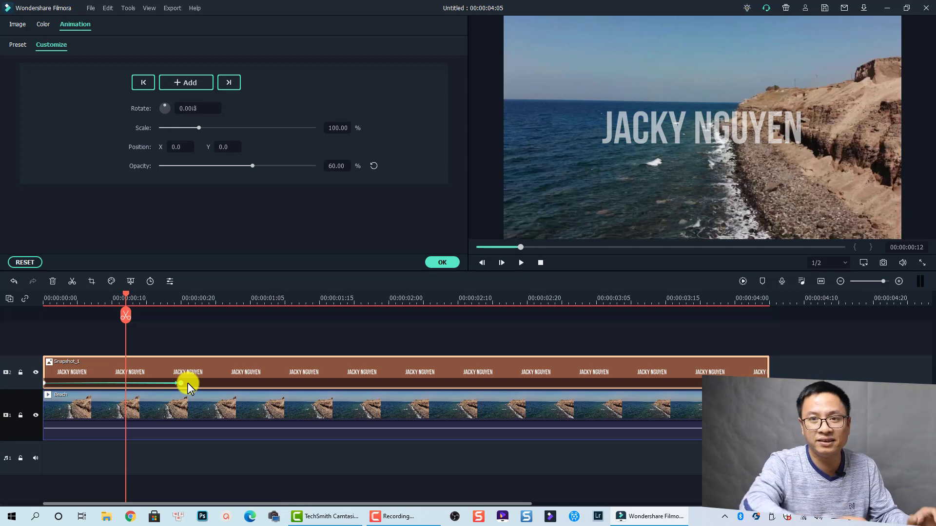
pyautogui.click(46, 304)
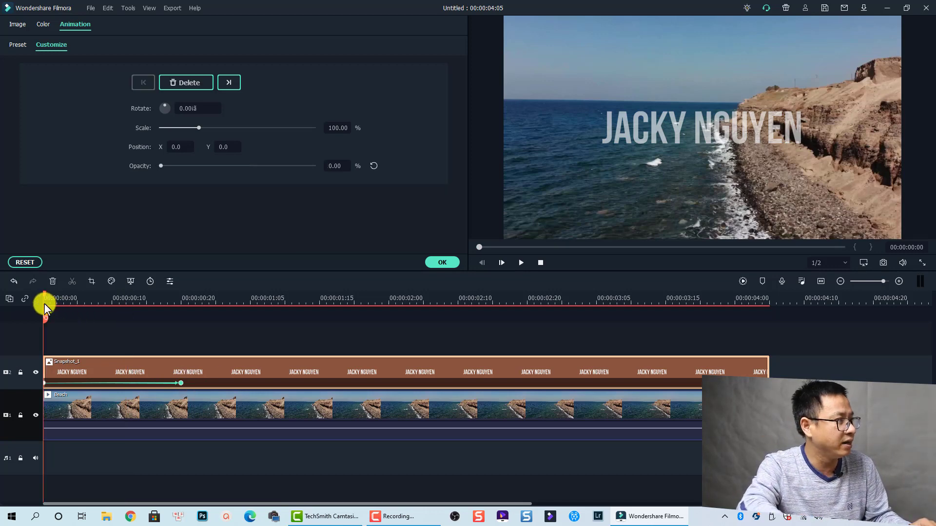
pyautogui.press('space')
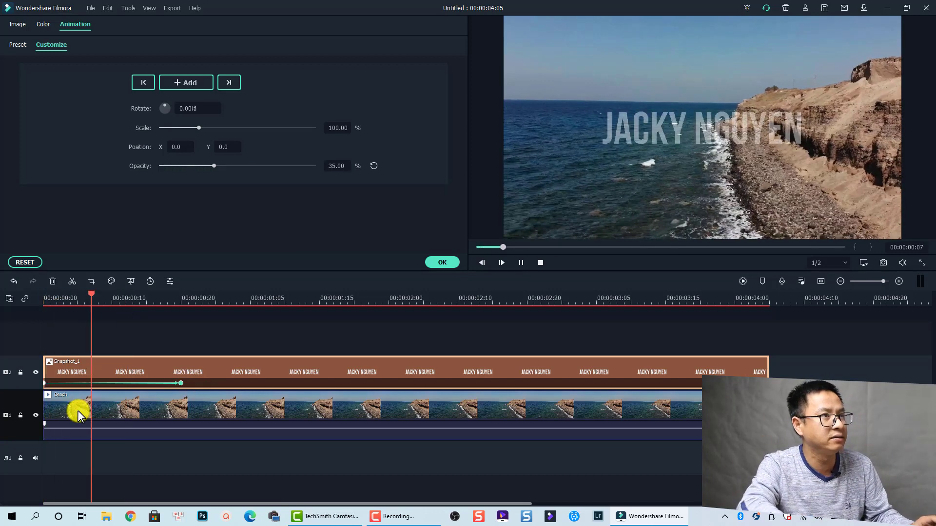
pyautogui.press('space')
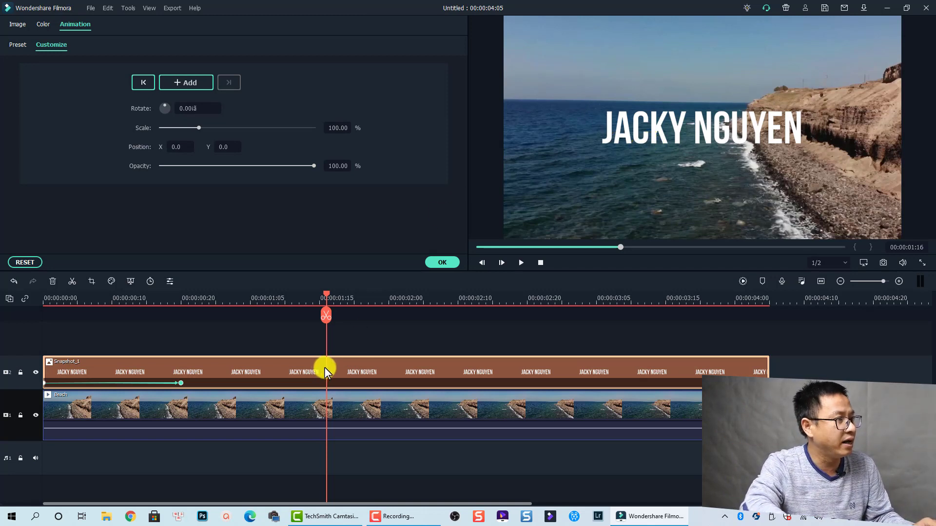
# - Keyframe the centred title at 1:16, then at 2:05 shrink it to 45.86% in the top-right corner
pyautogui.click(182, 82)
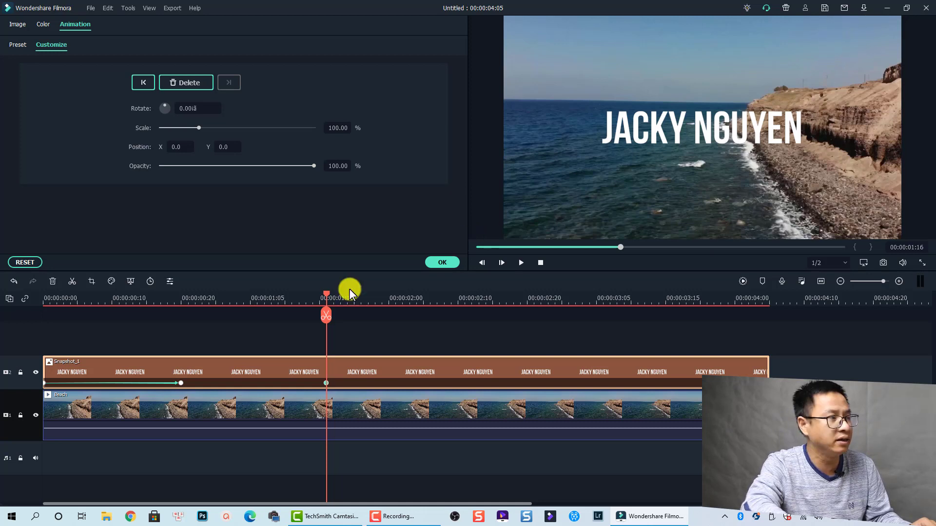
pyautogui.moveTo(334, 293); pyautogui.dragTo(423, 297)
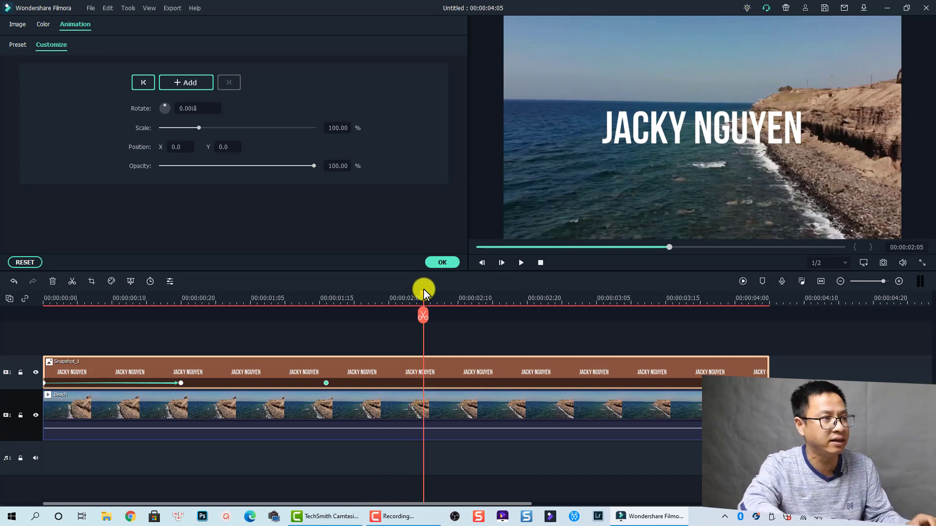
pyautogui.click(649, 134)
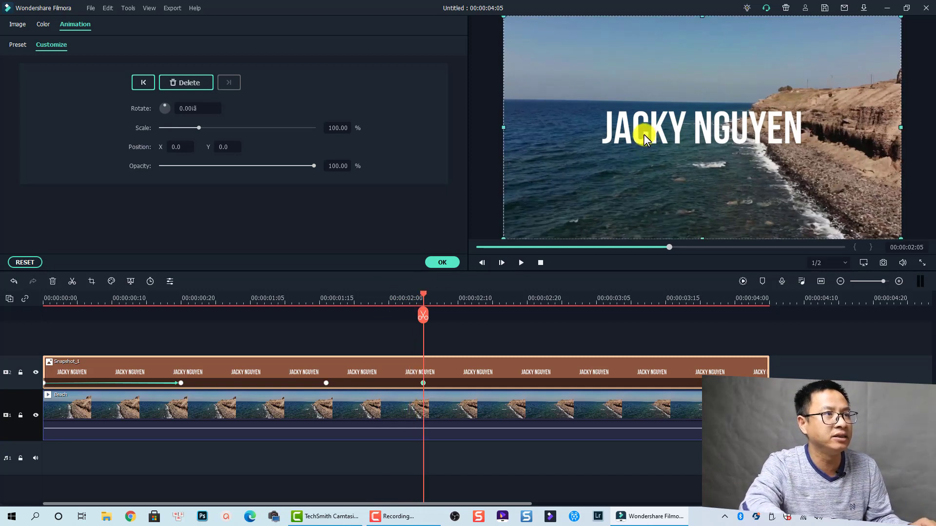
pyautogui.moveTo(644, 134); pyautogui.dragTo(751, 51)
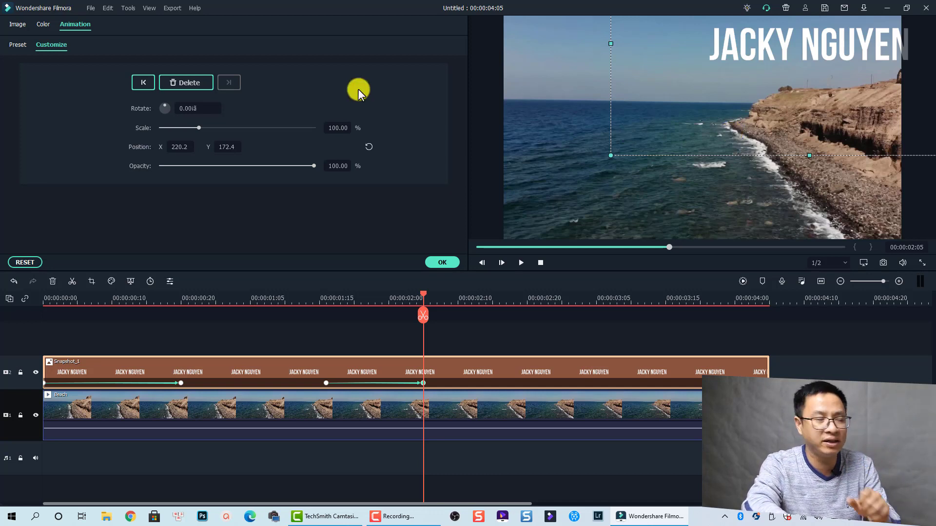
pyautogui.moveTo(200, 132); pyautogui.dragTo(179, 128)
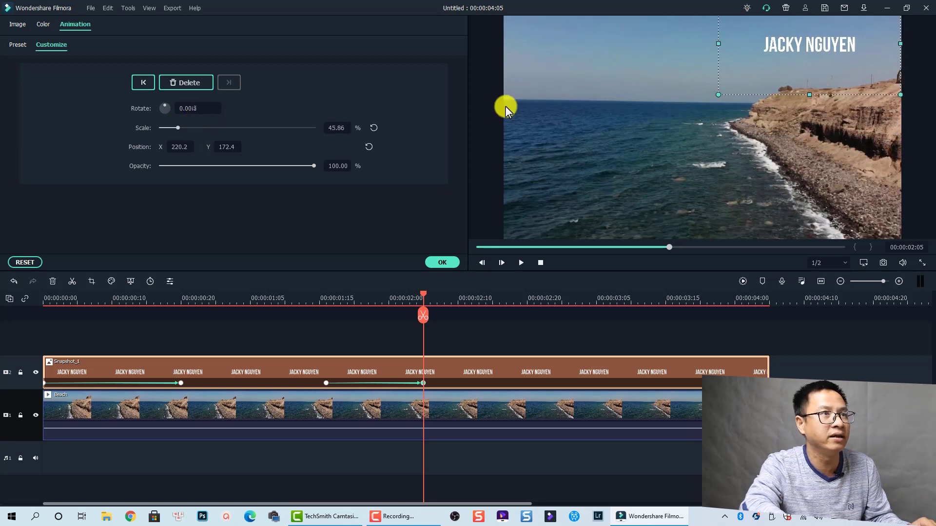
pyautogui.moveTo(795, 47); pyautogui.dragTo(819, 45)
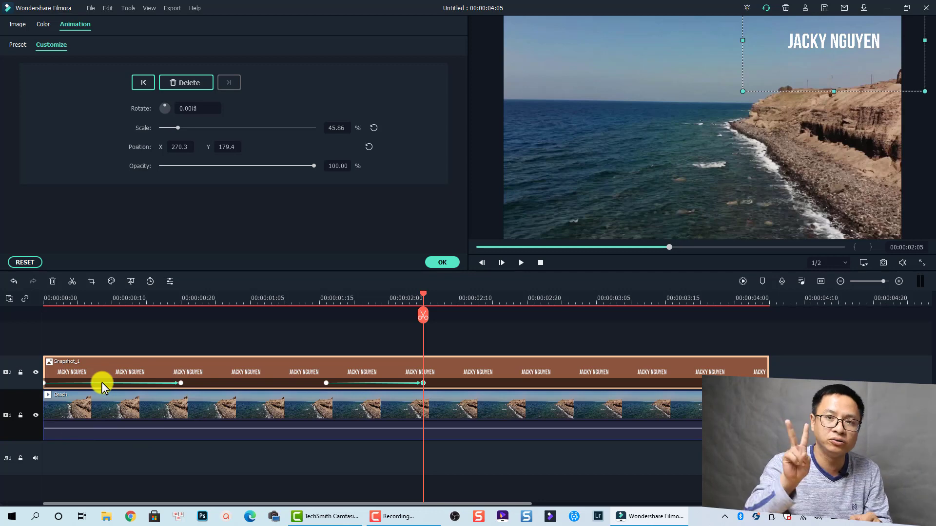
pyautogui.click(77, 298)
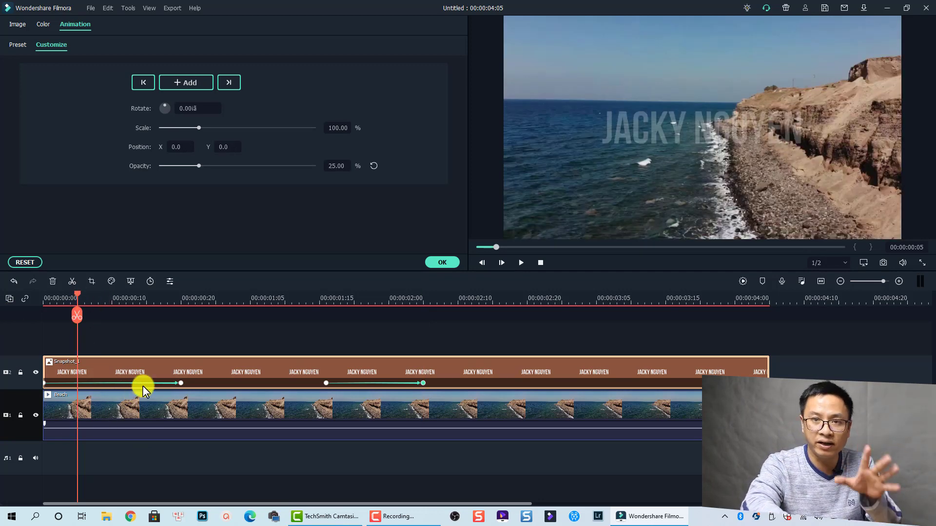
pyautogui.click(360, 298)
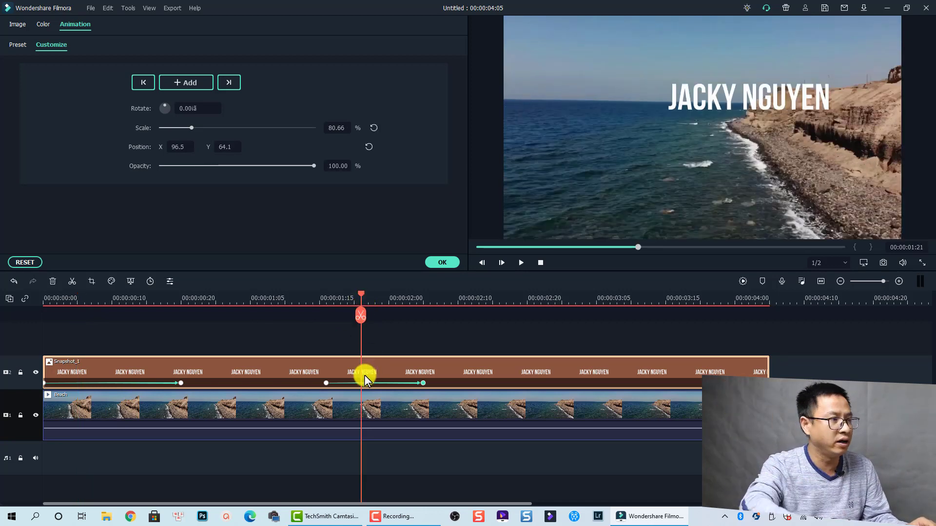
pyautogui.click(45, 299)
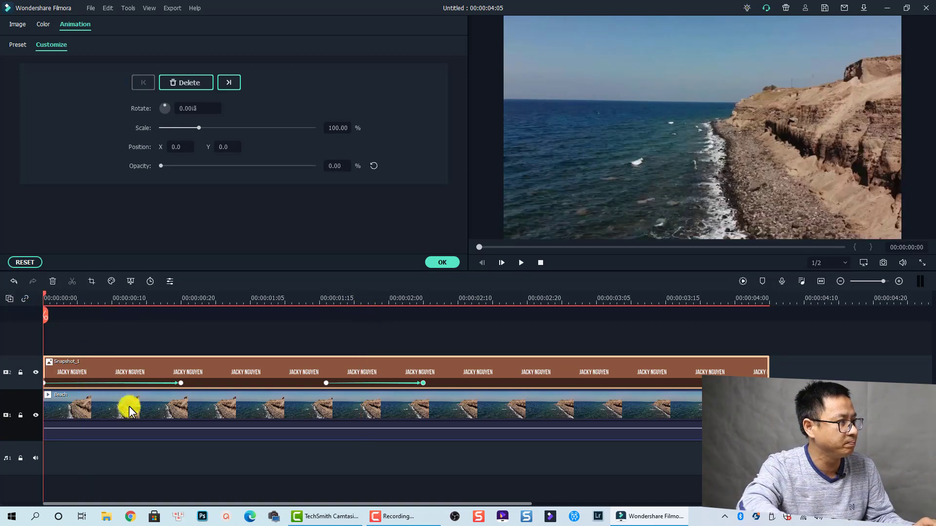
pyautogui.press('space')
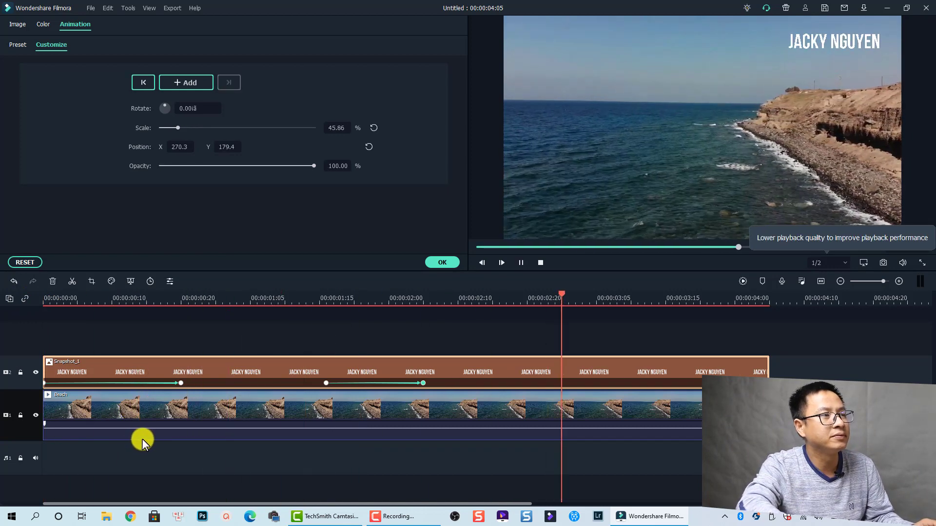
pyautogui.press('space')
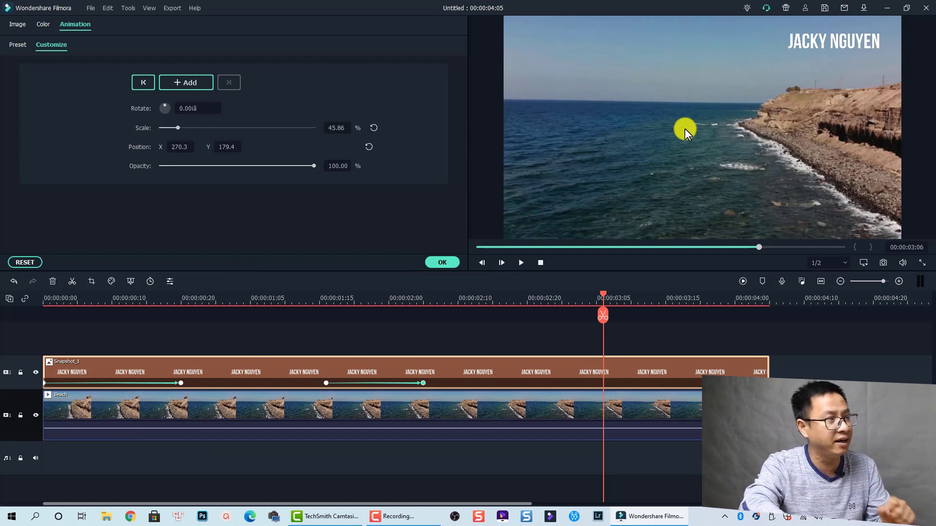
# - Keyframe the title at 3:06, then at 3:11 centre it (X -2, Y -18) at 99.36% scale
pyautogui.click(180, 83)
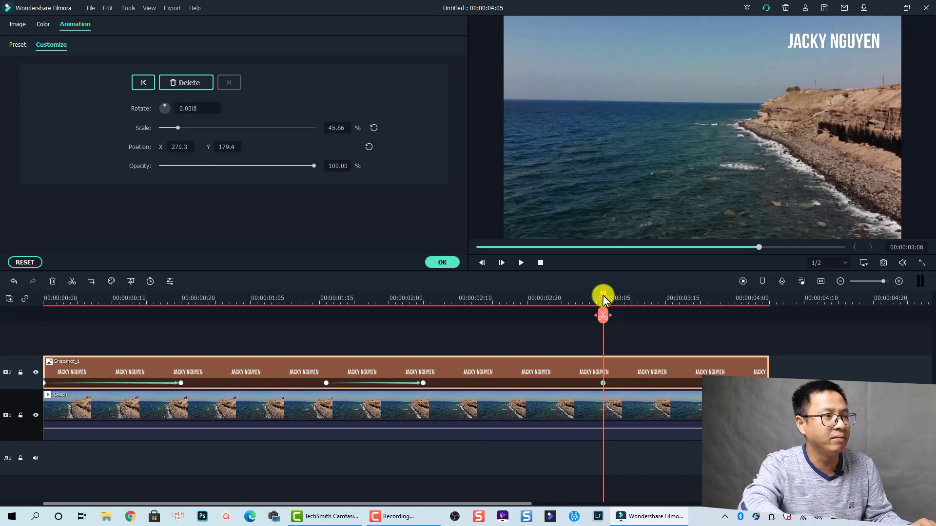
pyautogui.moveTo(607, 297); pyautogui.dragTo(640, 298)
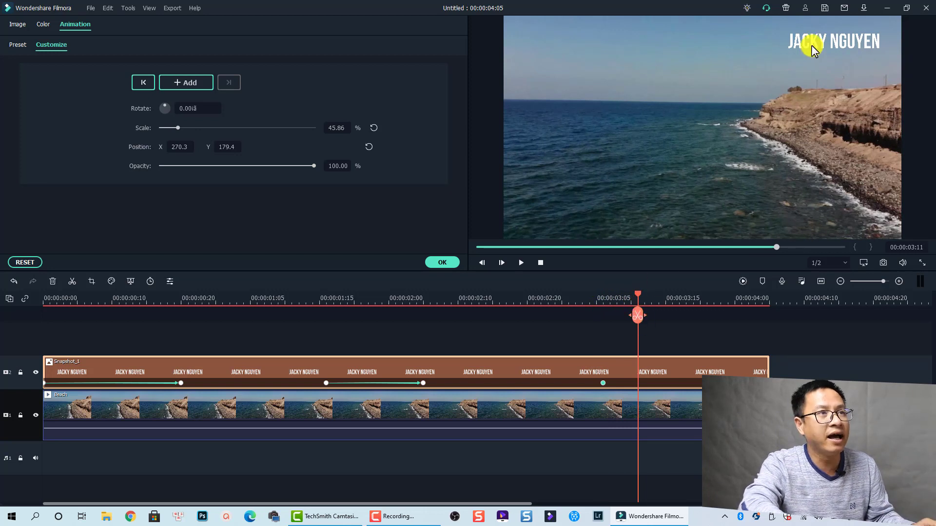
pyautogui.moveTo(811, 45); pyautogui.dragTo(669, 140)
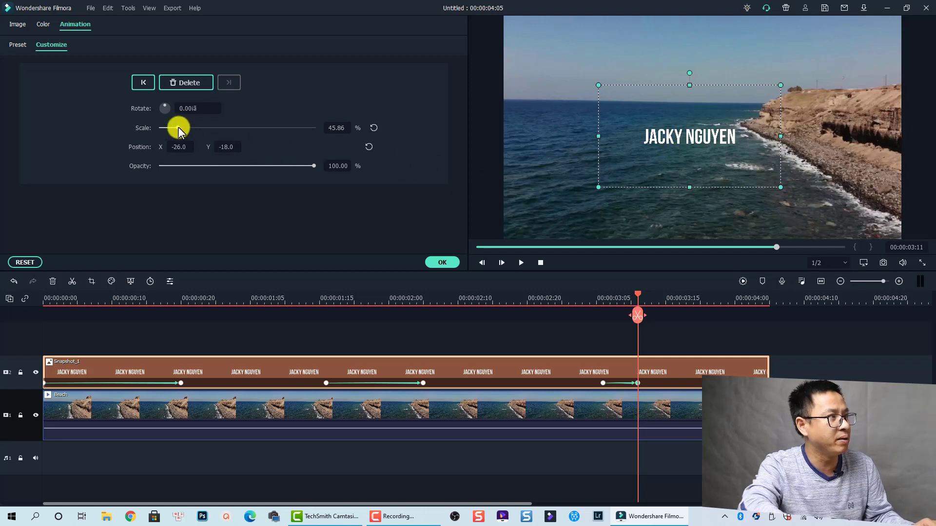
pyautogui.moveTo(177, 128); pyautogui.dragTo(199, 128)
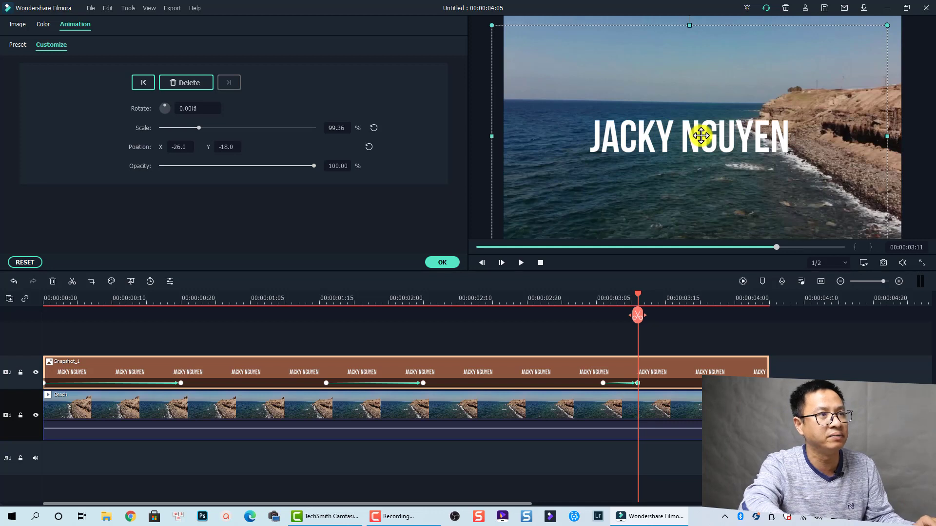
pyautogui.moveTo(701, 136); pyautogui.dragTo(709, 136)
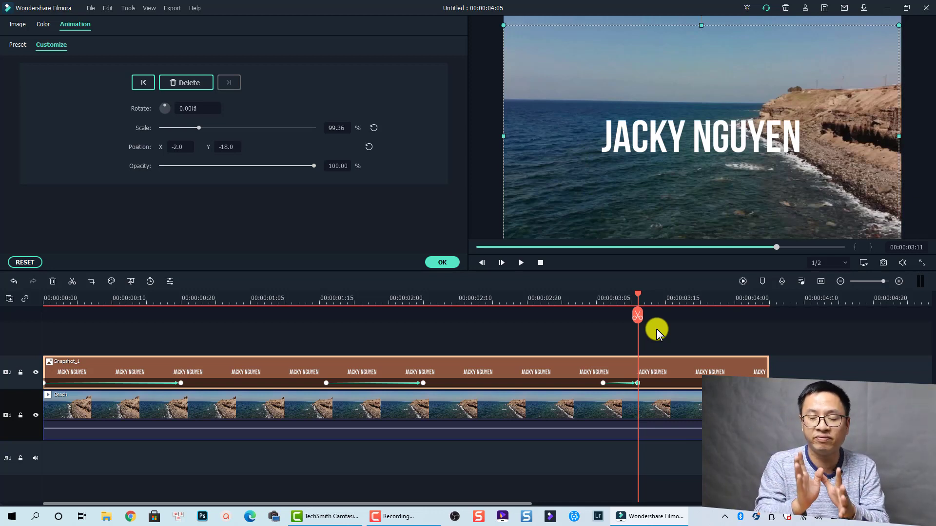
# - Add a hold keyframe at 3:22, then fade the title to 0% opacity by 4:02
pyautogui.click(715, 299)
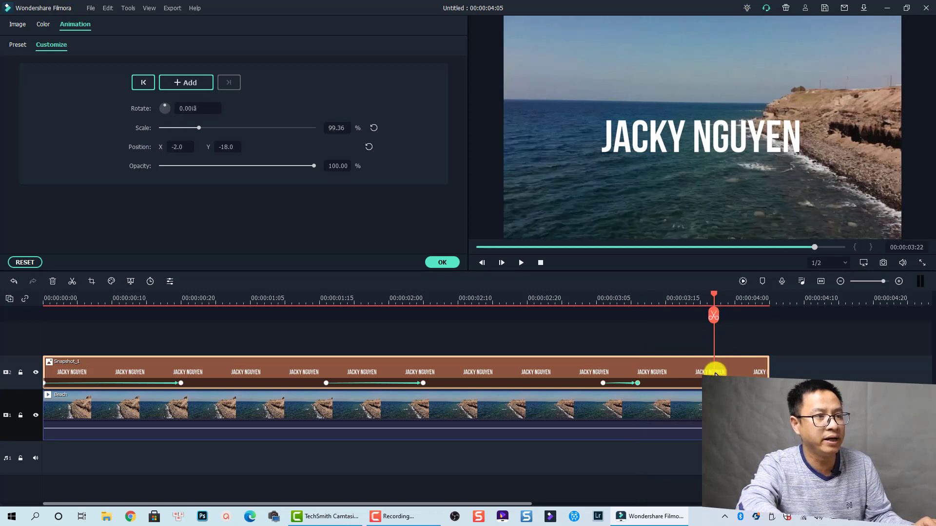
pyautogui.click(185, 82)
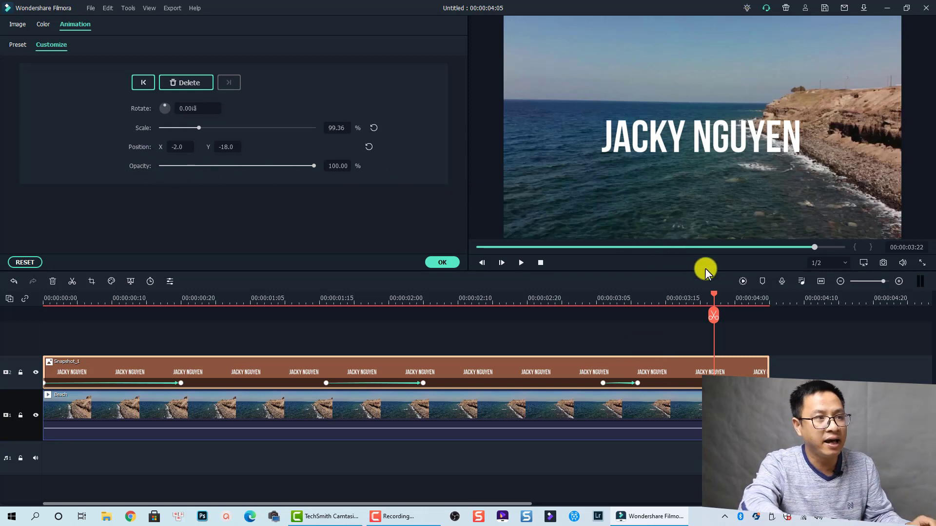
pyautogui.moveTo(727, 293); pyautogui.dragTo(753, 302)
pyautogui.moveTo(314, 166); pyautogui.dragTo(155, 168)
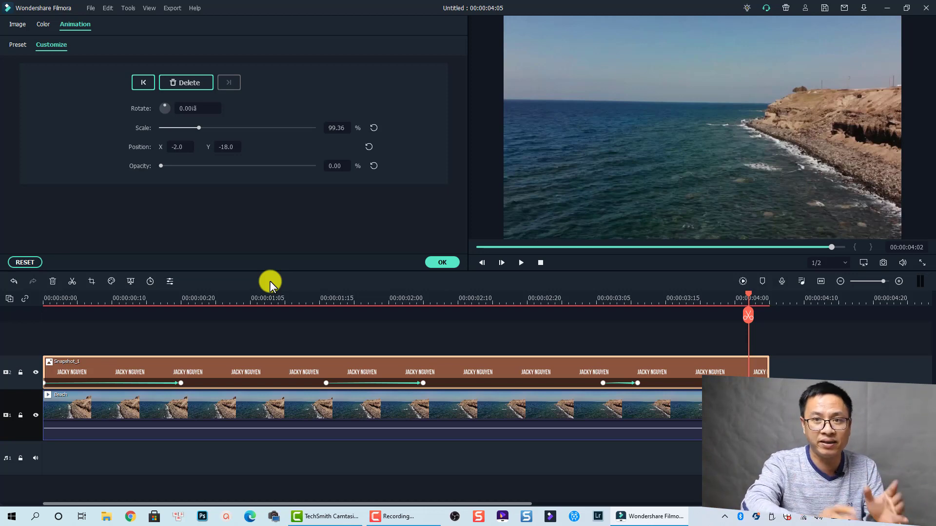
pyautogui.click(47, 298)
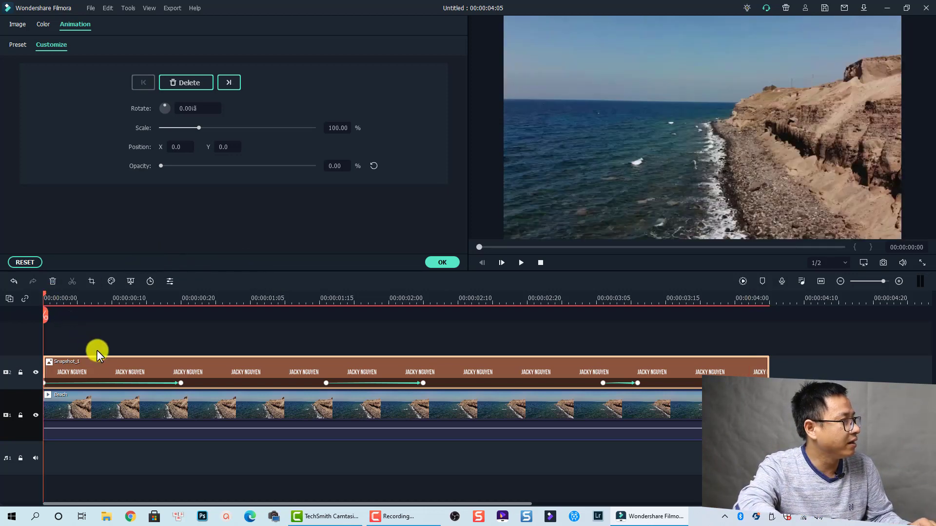
pyautogui.press('space')
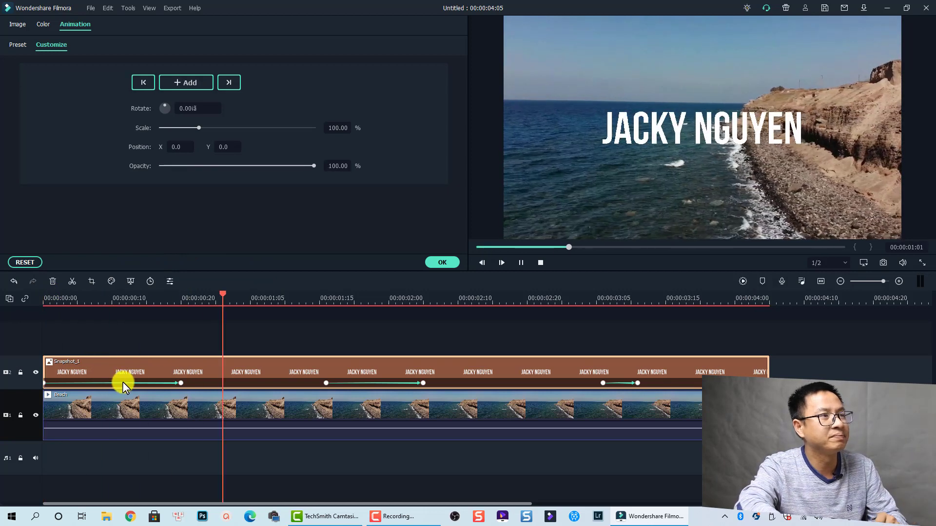